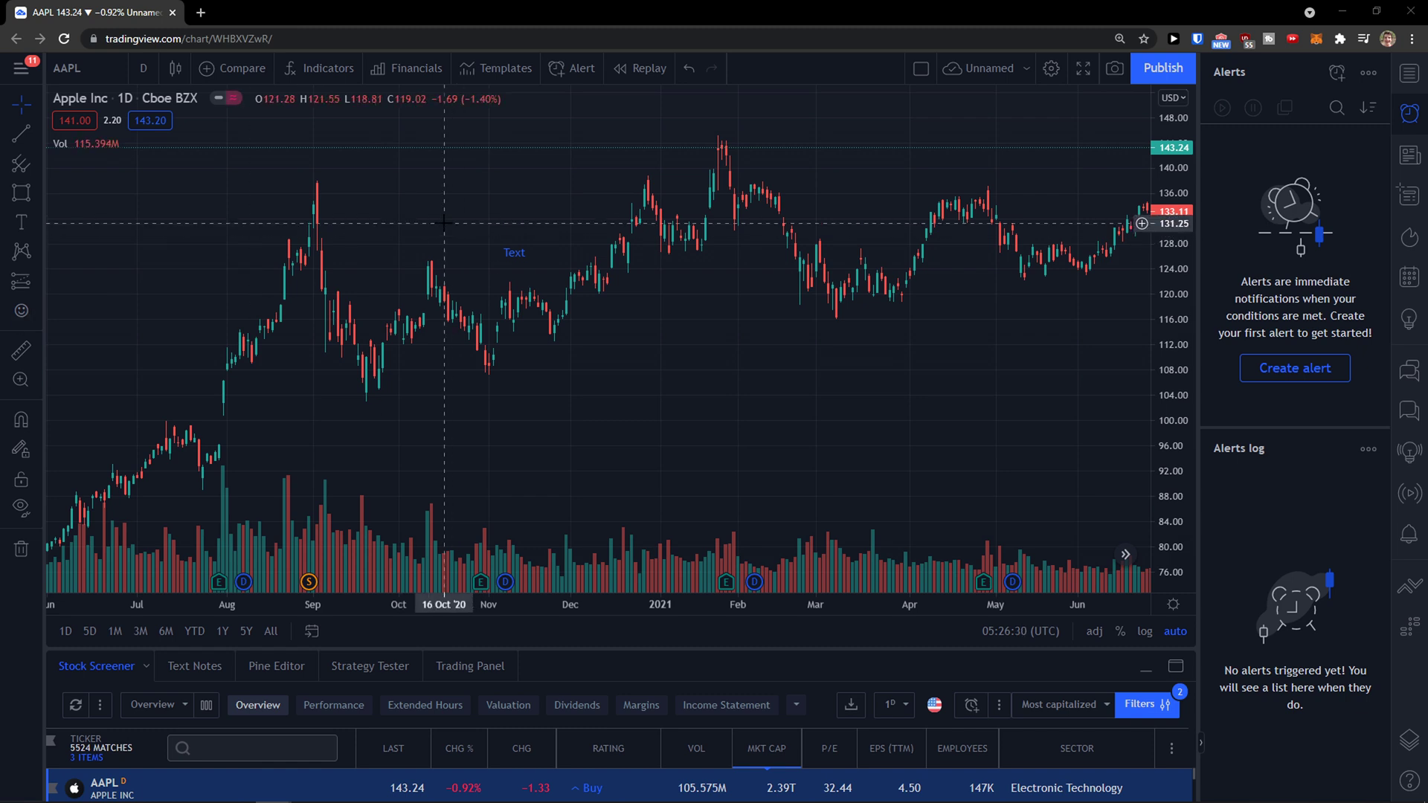
- Draw a rising trend line from the November low to the late-February high
{"action": "left_click", "coordinate": [175, 68]}
{"action": "key", "text": "Escape"}
{"action": "left_click", "coordinate": [20, 135]}
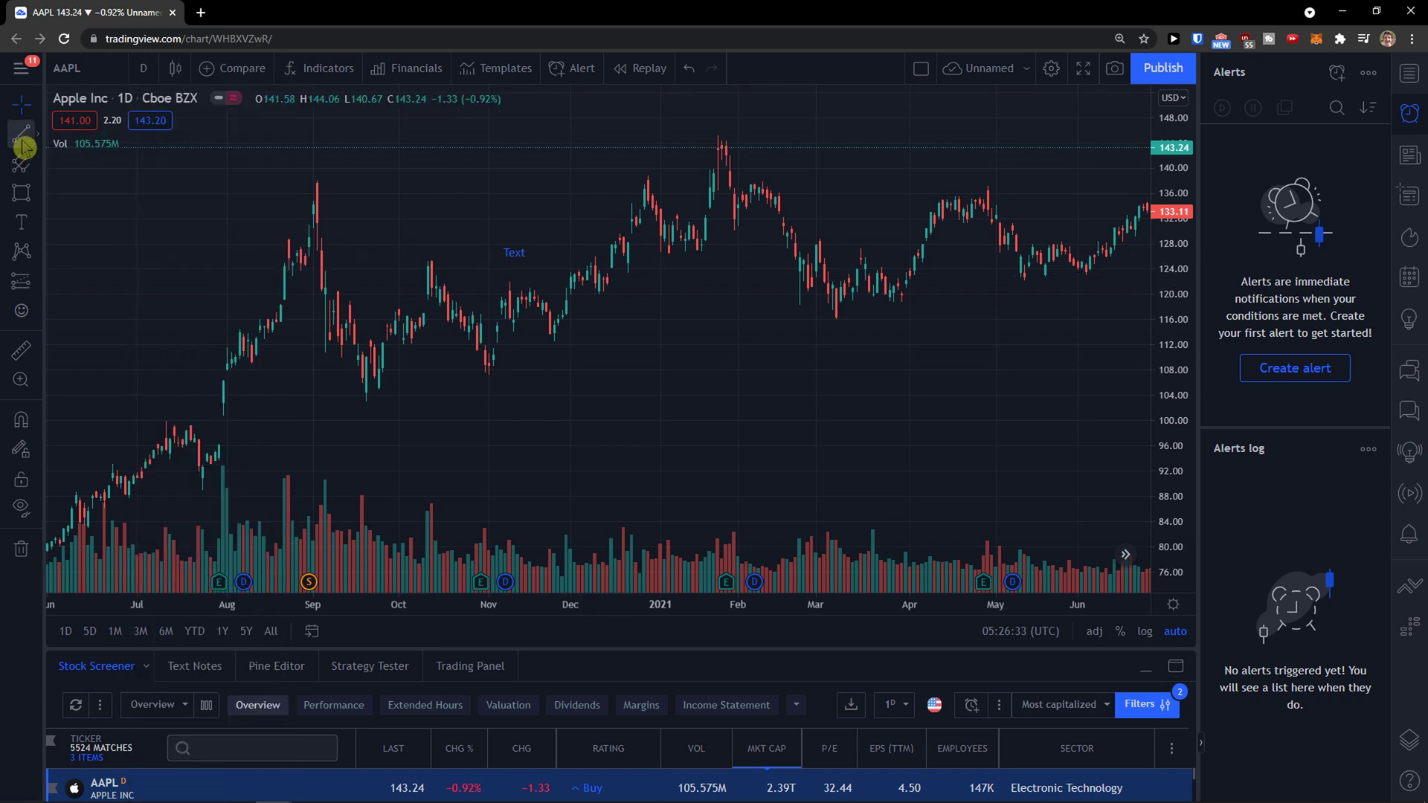
{"action": "left_click", "coordinate": [523, 369]}
{"action": "left_click", "coordinate": [819, 250]}
- Shift the chart to earlier months and box the June–December price range with a rectangle
{"action": "left_click_drag", "start_coordinate": [819, 290], "coordinate": [334, 265]}
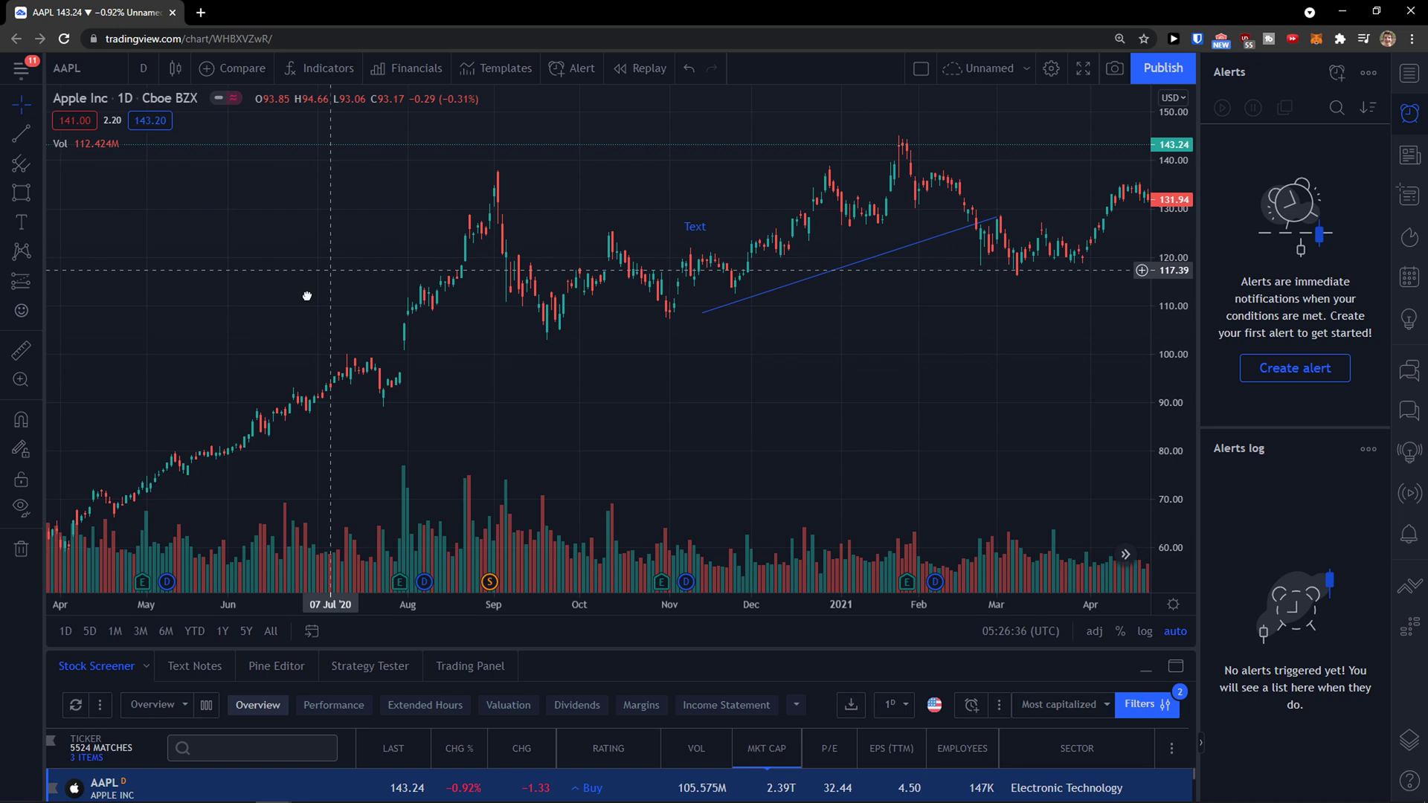
{"action": "left_click", "coordinate": [20, 164]}
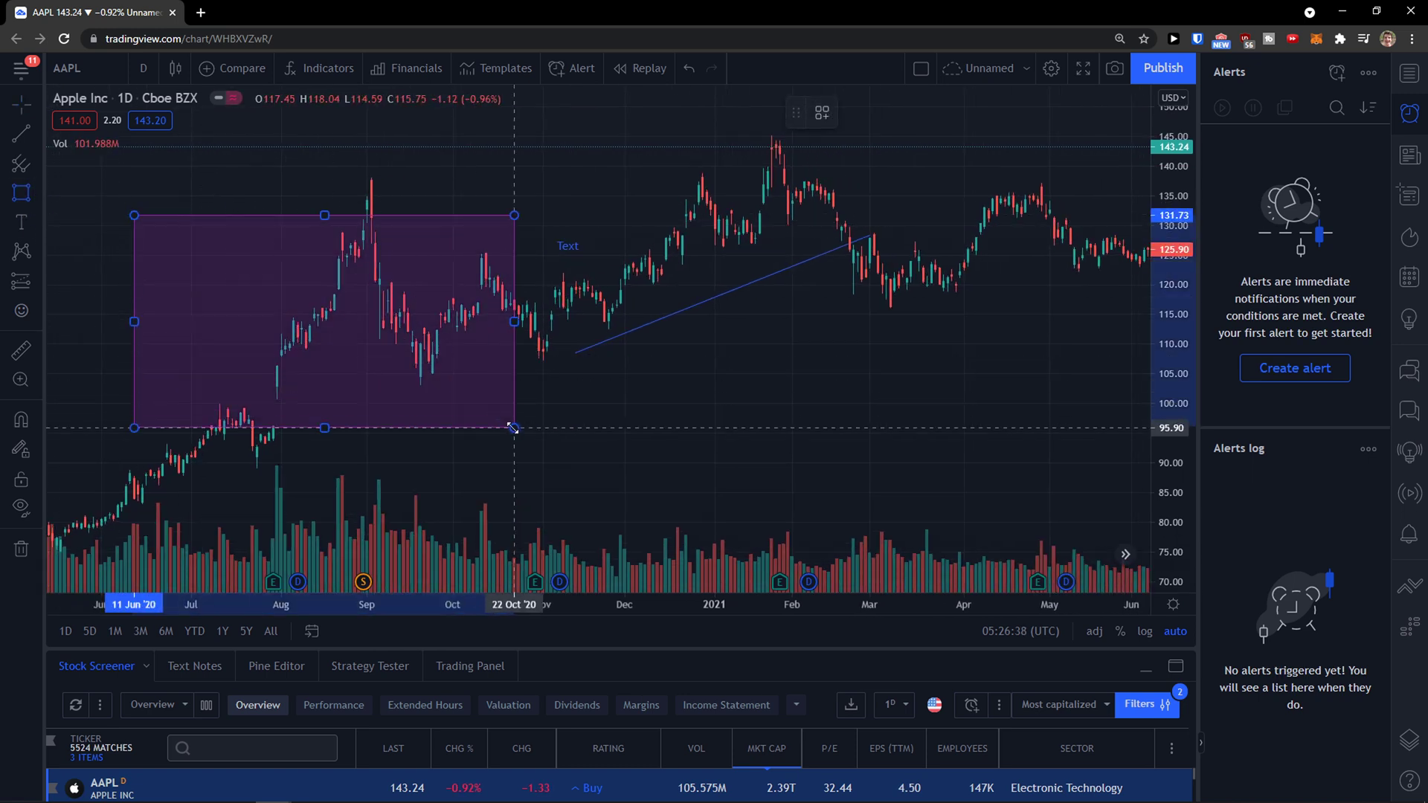
{"action": "left_click_drag", "start_coordinate": [133, 215], "coordinate": [649, 459]}
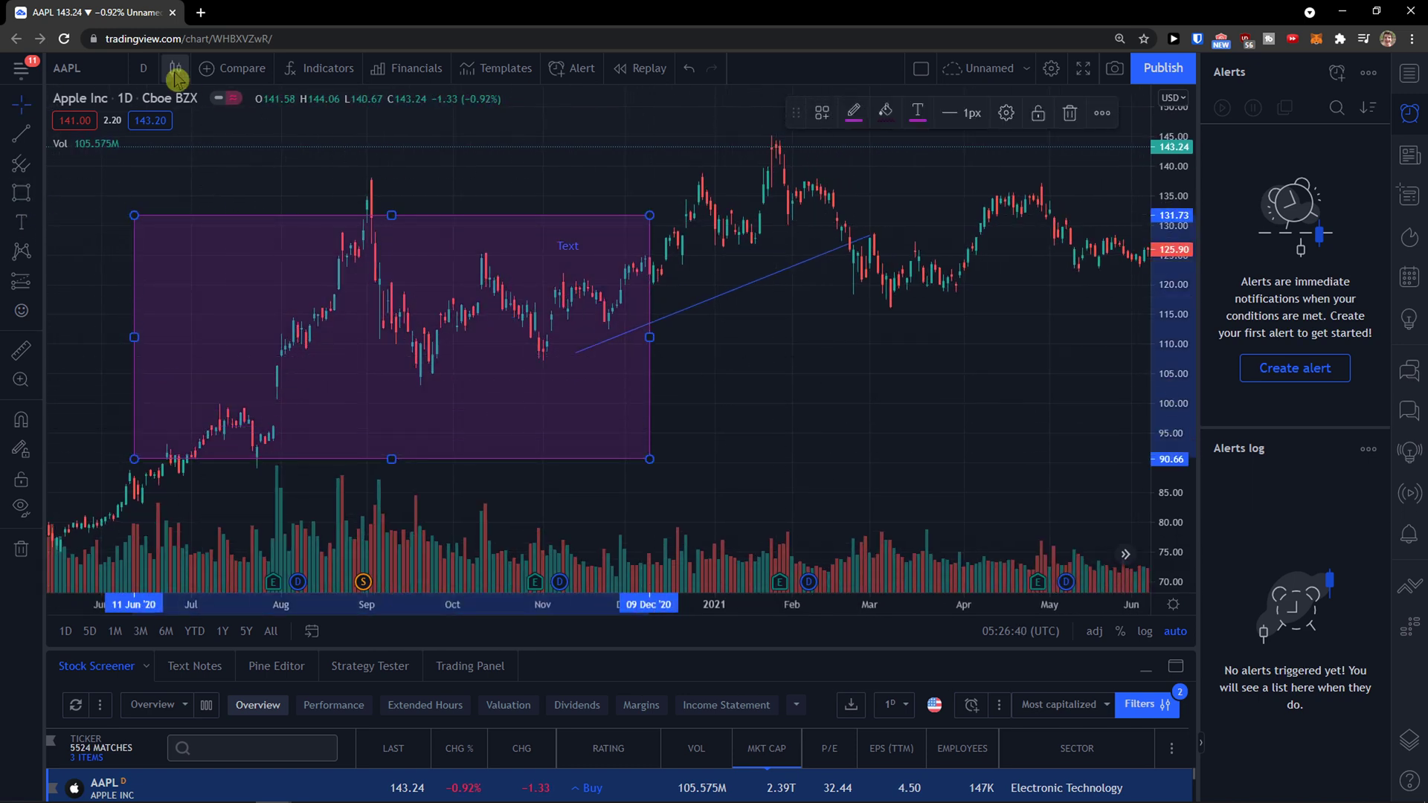
- Add a second Volume indicator and a Relative Strength Index (RSI 14) pane from the Indicators list
{"action": "left_click", "coordinate": [327, 68]}
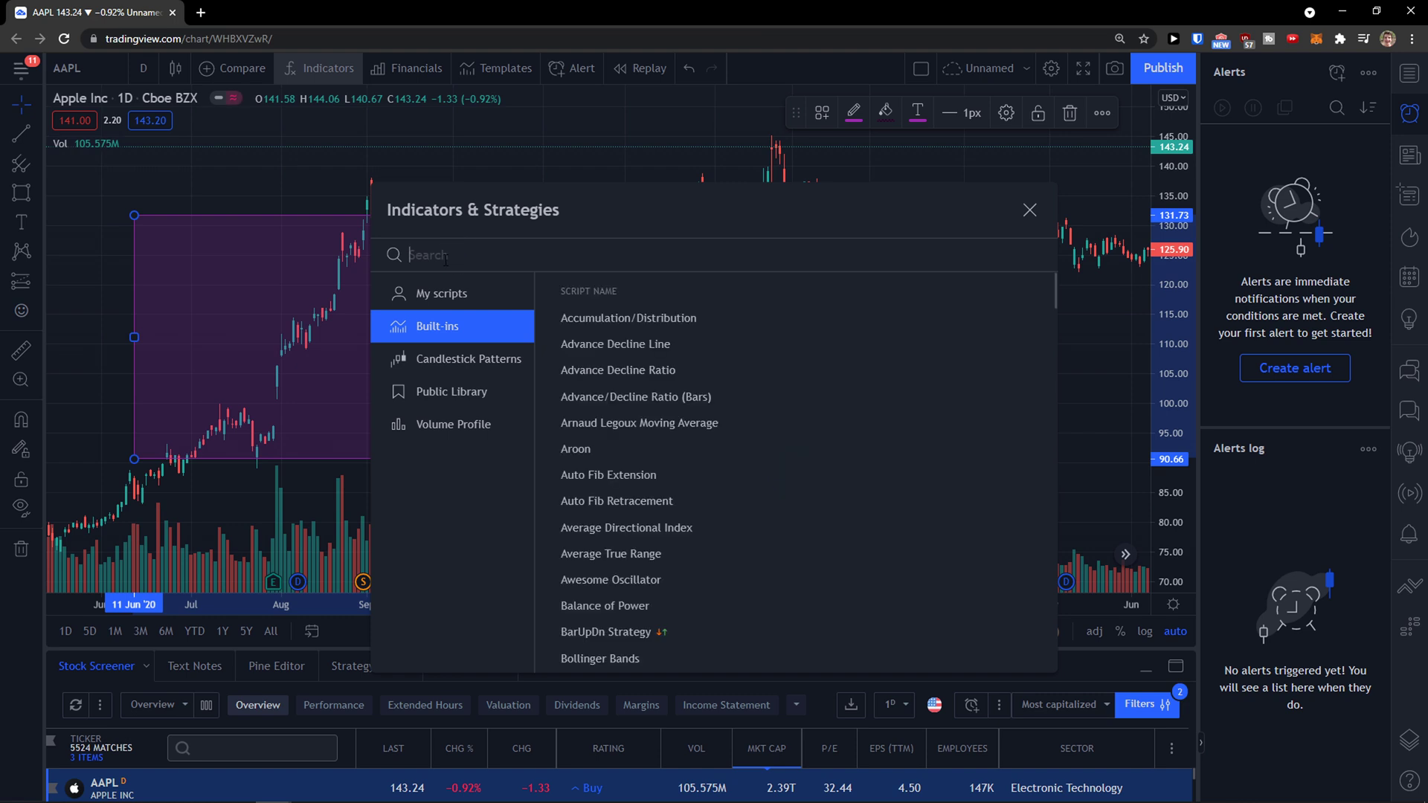
{"action": "type", "text": "volum"}
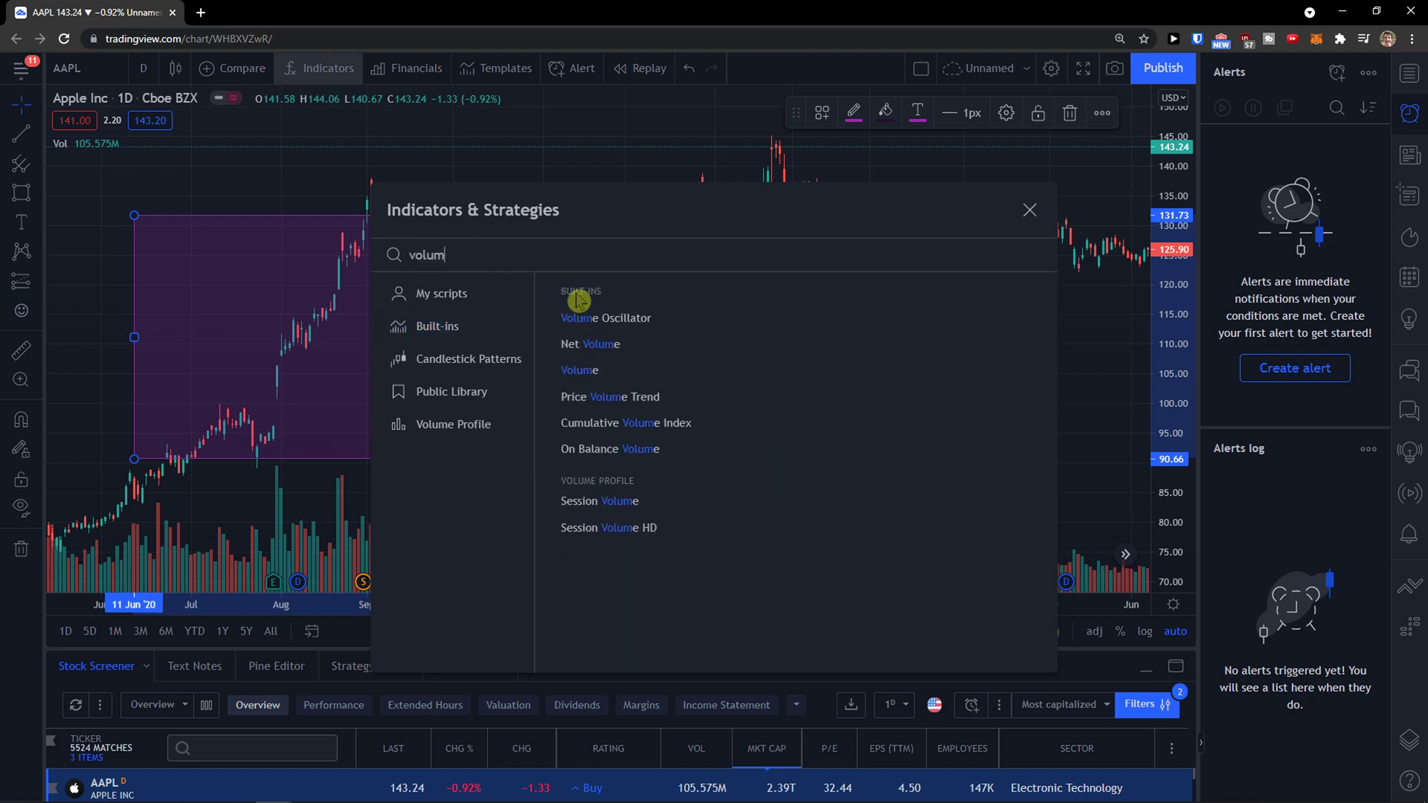
{"action": "left_click", "coordinate": [660, 369]}
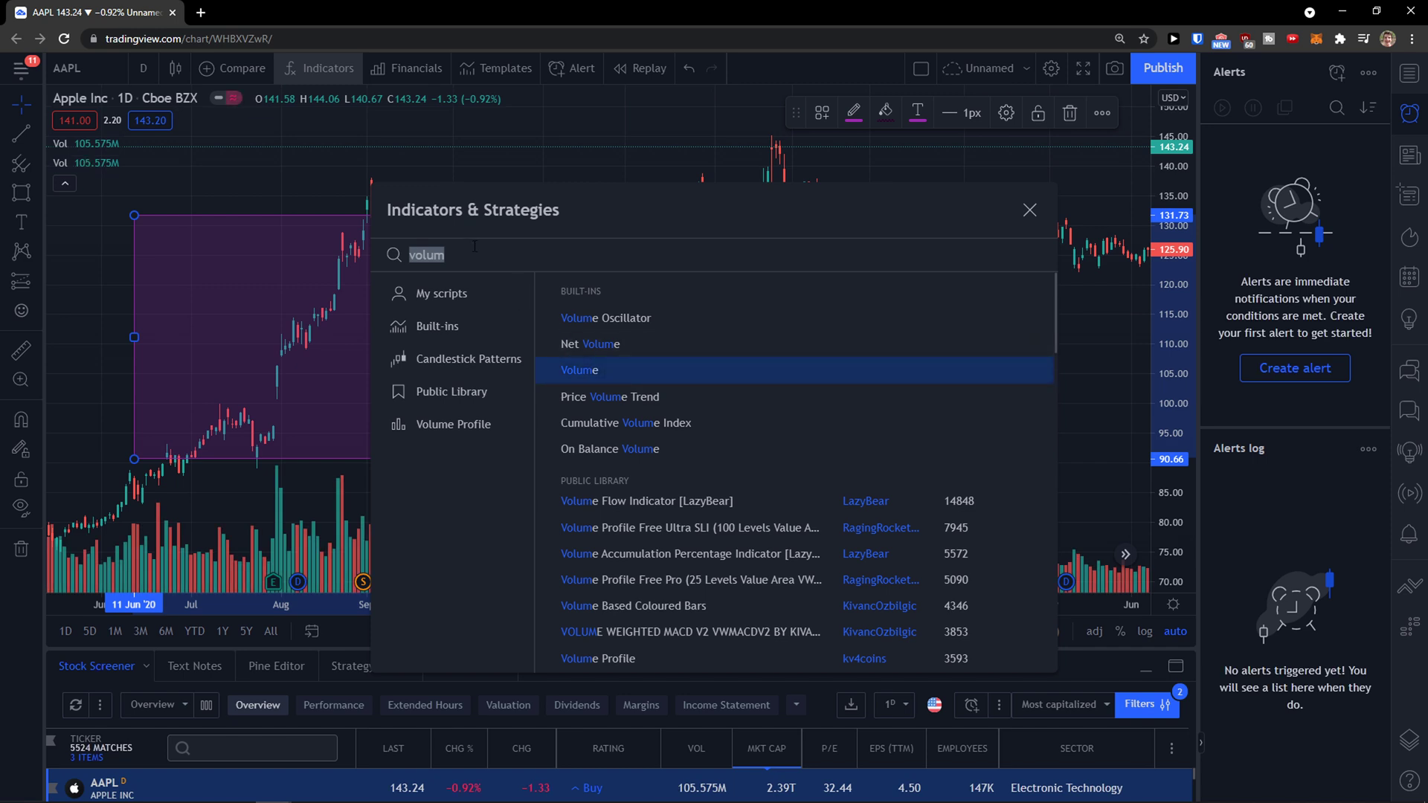
{"action": "type", "text": "r"}
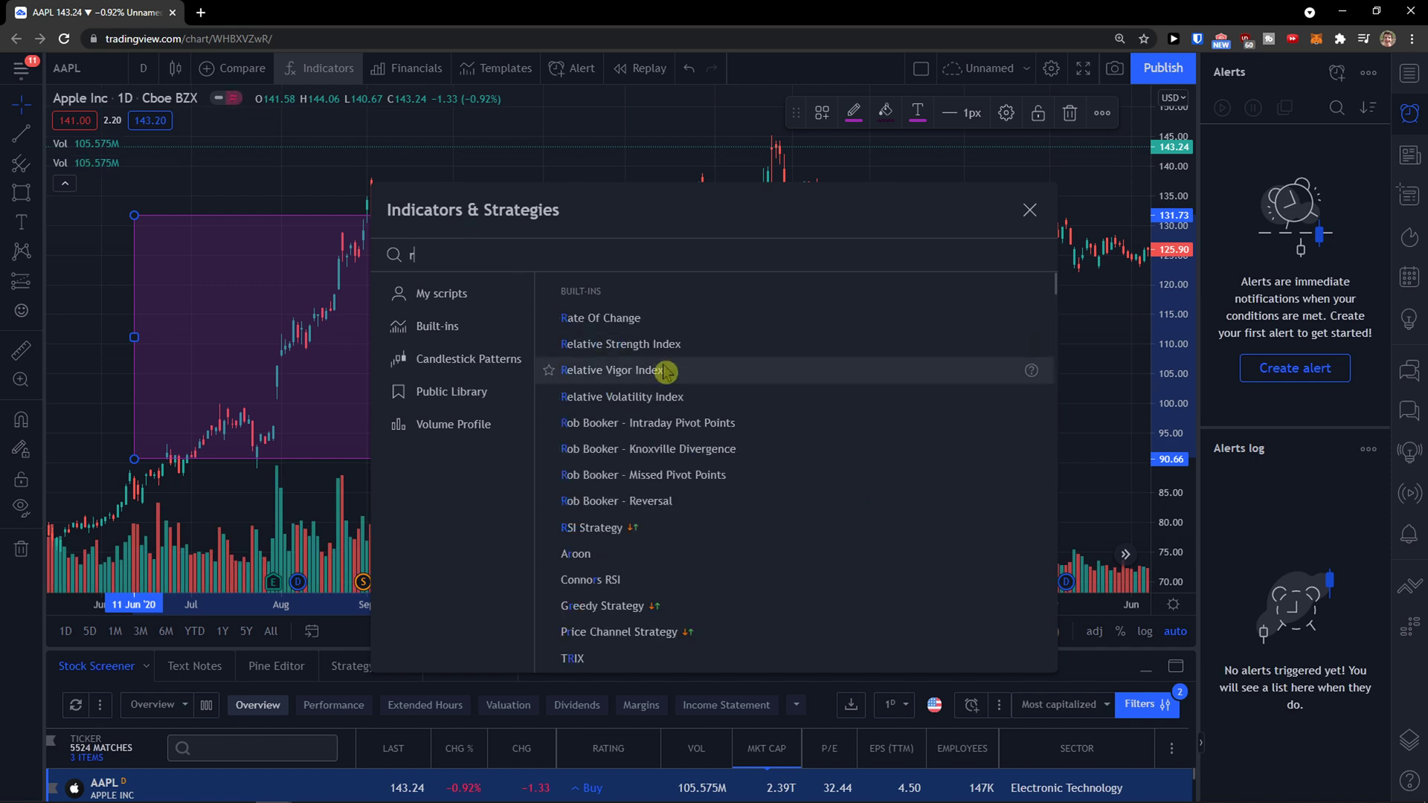
{"action": "left_click", "coordinate": [660, 344]}
{"action": "key", "text": "Escape"}
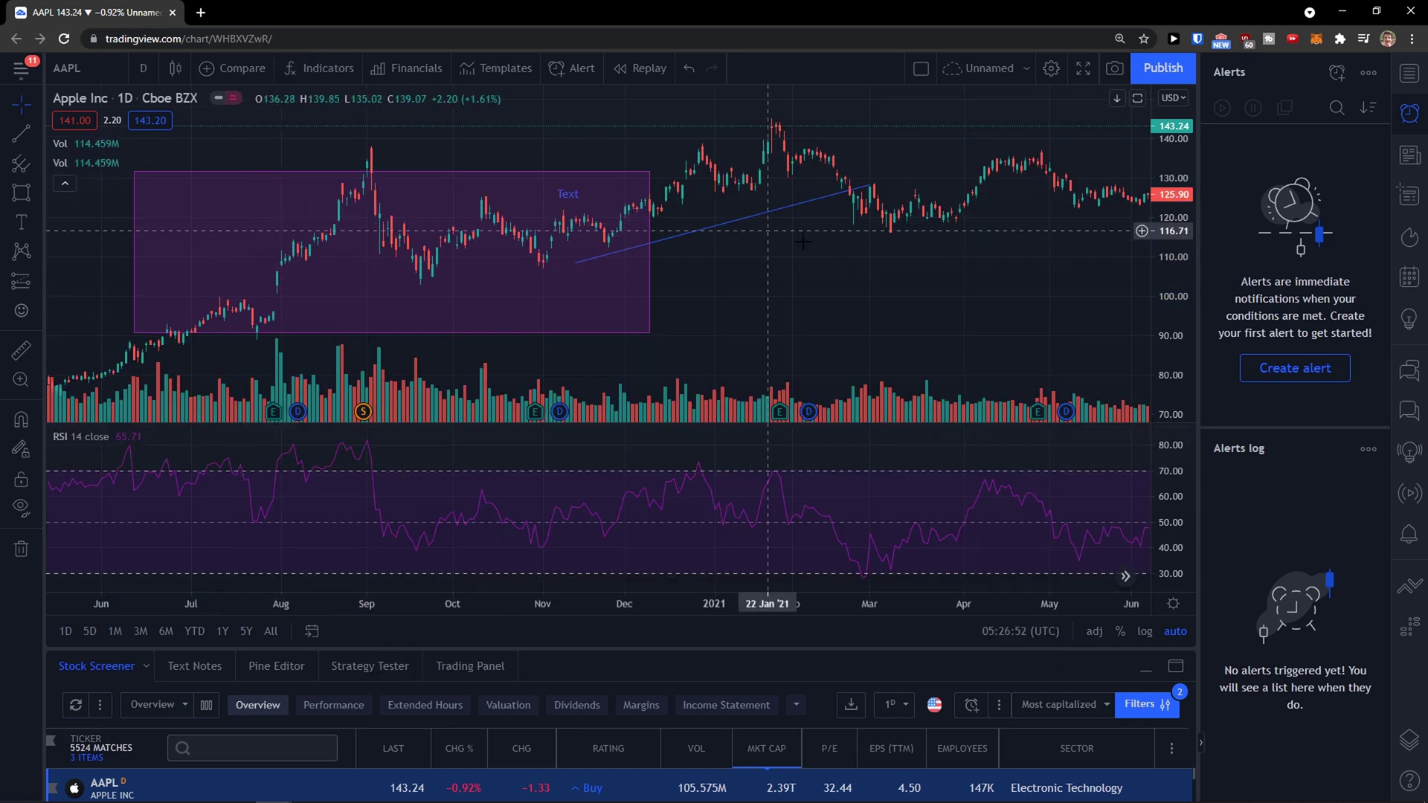
{"action": "scroll", "coordinate": [726, 268], "scroll_direction": "down", "scroll_amount": 1}
{"action": "scroll", "coordinate": [725, 284], "scroll_direction": "up", "scroll_amount": 1}
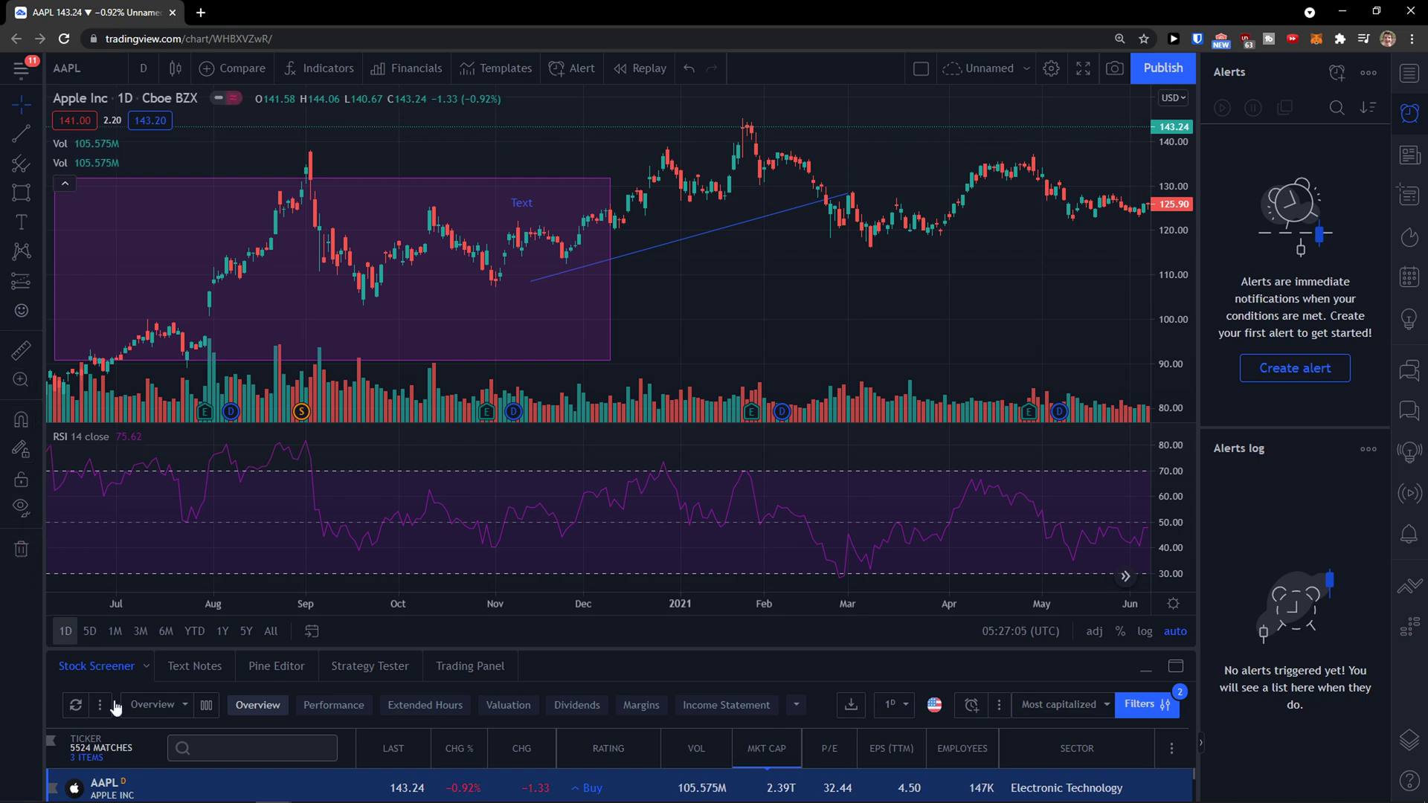
{"action": "left_click", "coordinate": [33, 552]}
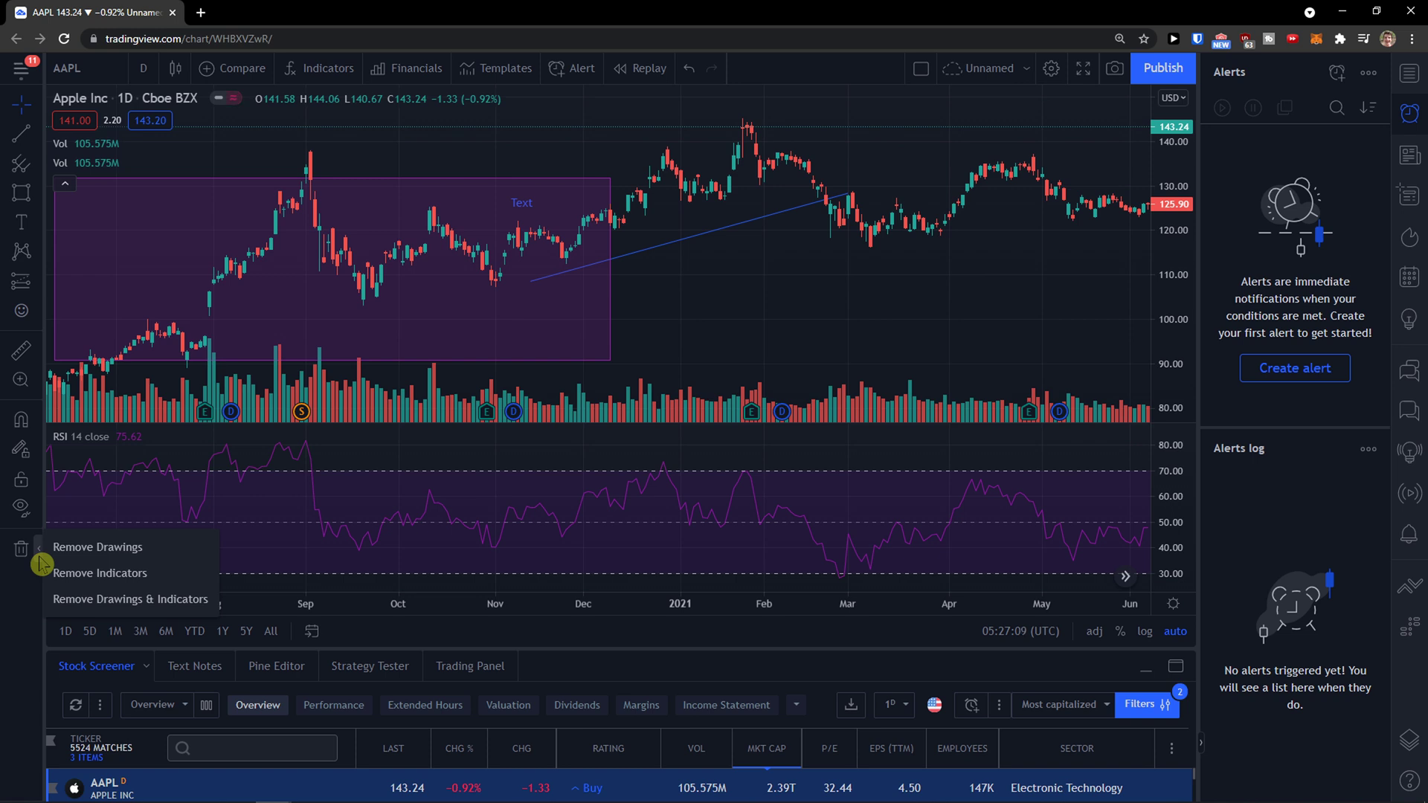
- Use the trash-can's Remove Drawings & Indicators to delete the trend line, rectangle, text label, volume and RSI
{"action": "left_click", "coordinate": [92, 603]}
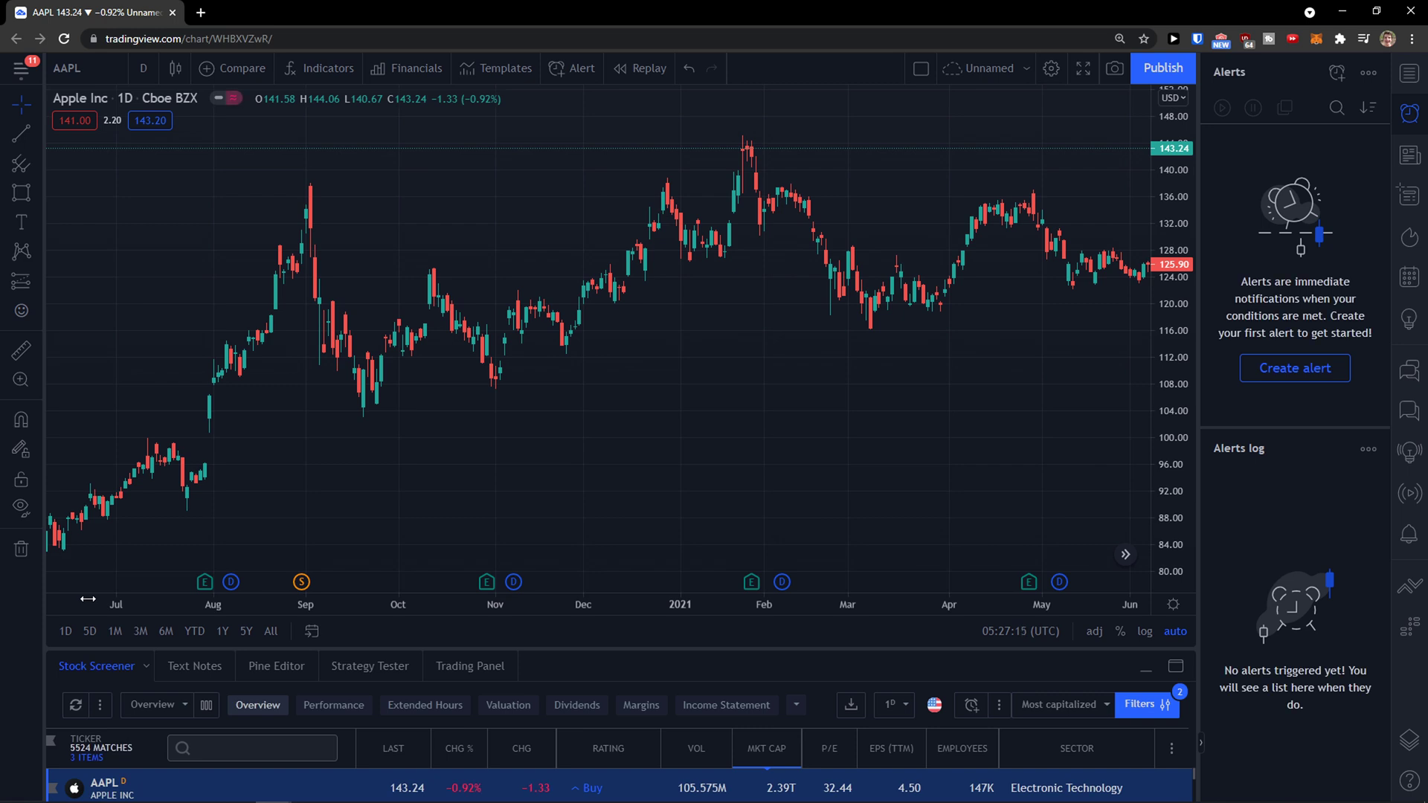